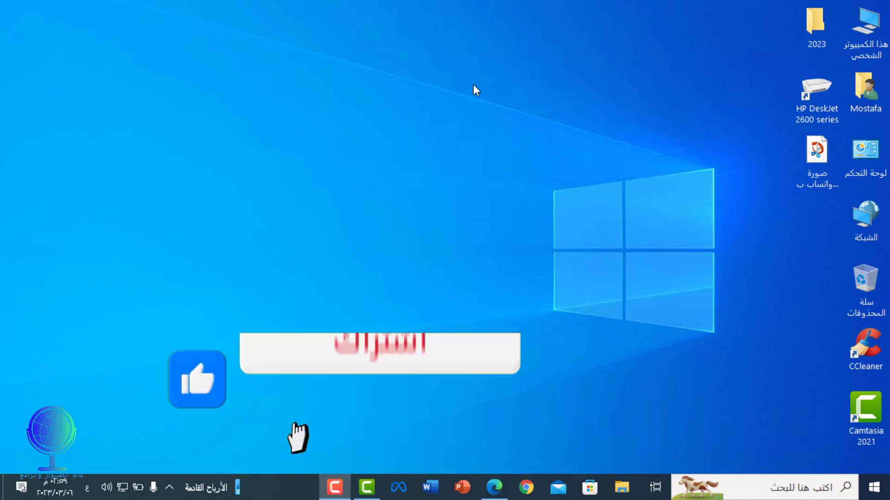
Open Microsoft Edge and search Google for "lazesoft"
left_click(494, 487)
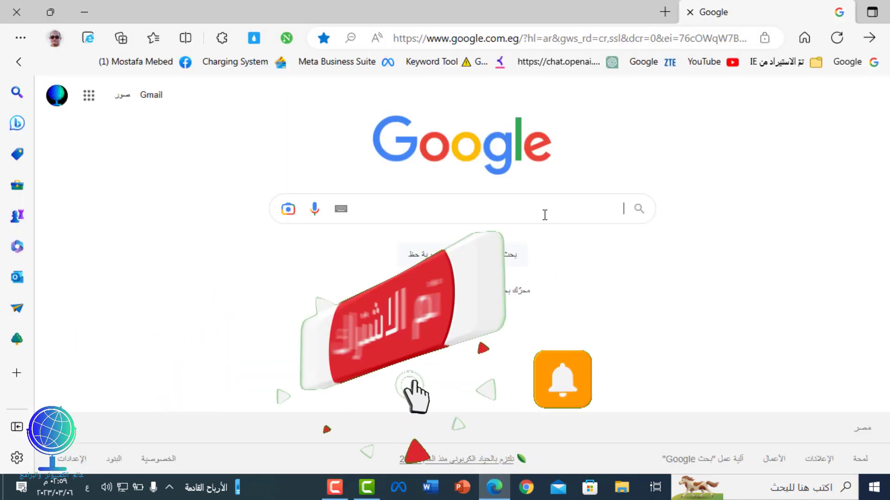
right_click(543, 212)
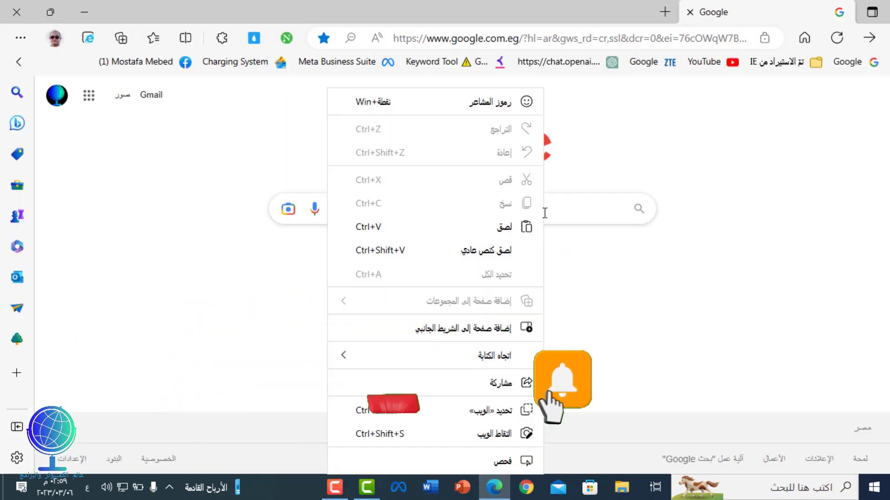
left_click(514, 227)
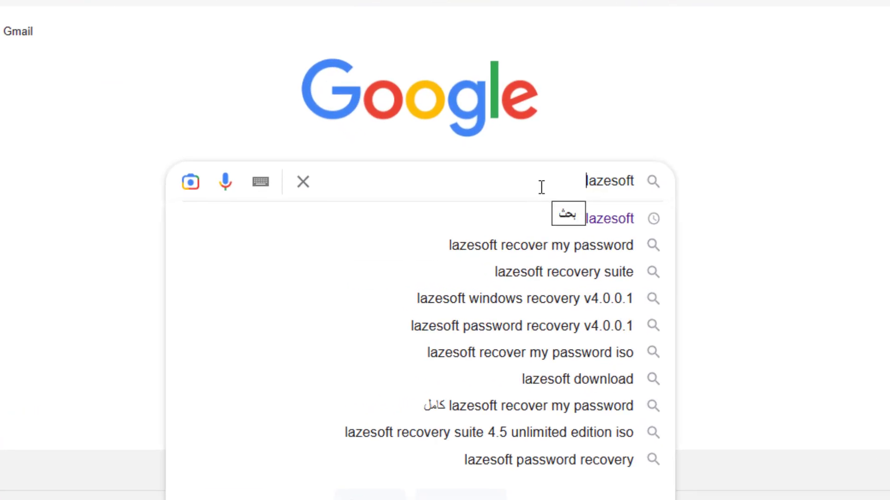
key("Return")
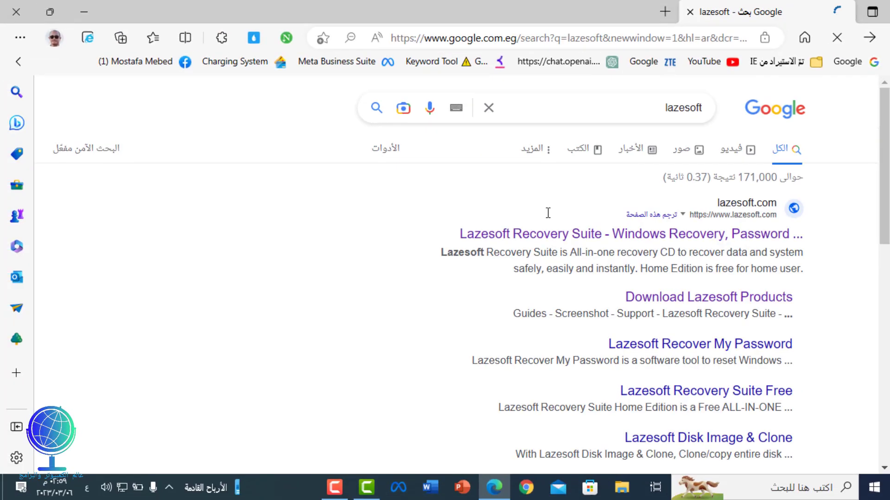
Download the free Lazesoft Recovery Suite 4.5 Home Edition from lazesoft.com and close the browser
left_click(638, 236)
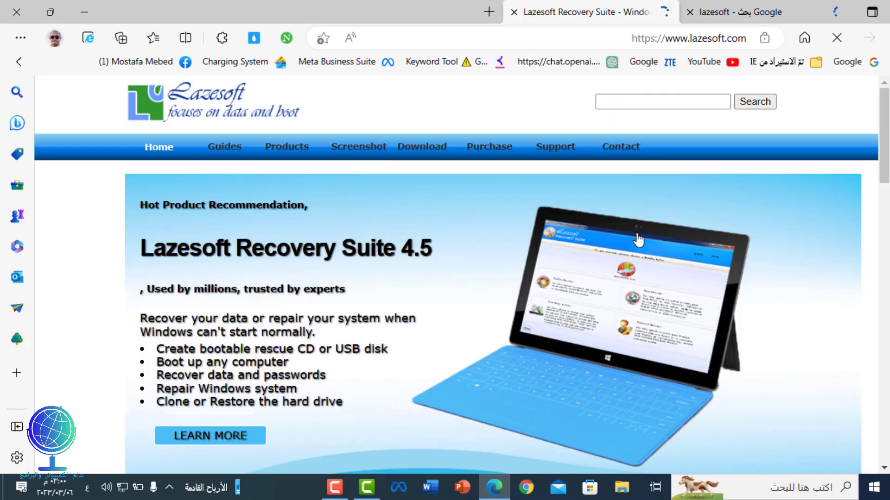
left_click(420, 153)
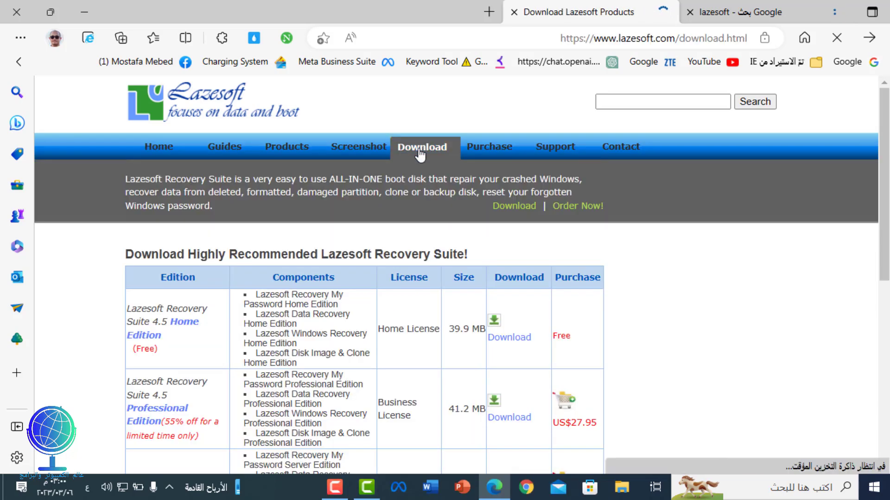
scroll(533, 278, "down", 2)
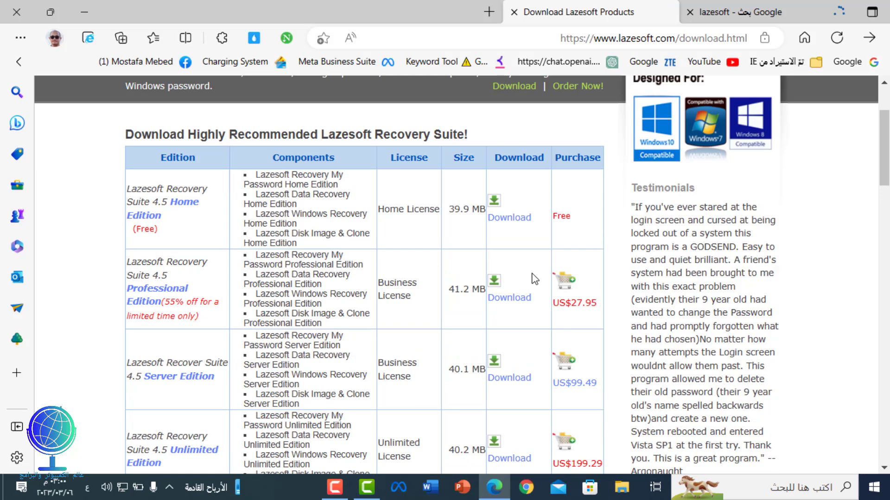
left_click(509, 217)
left_click(16, 7)
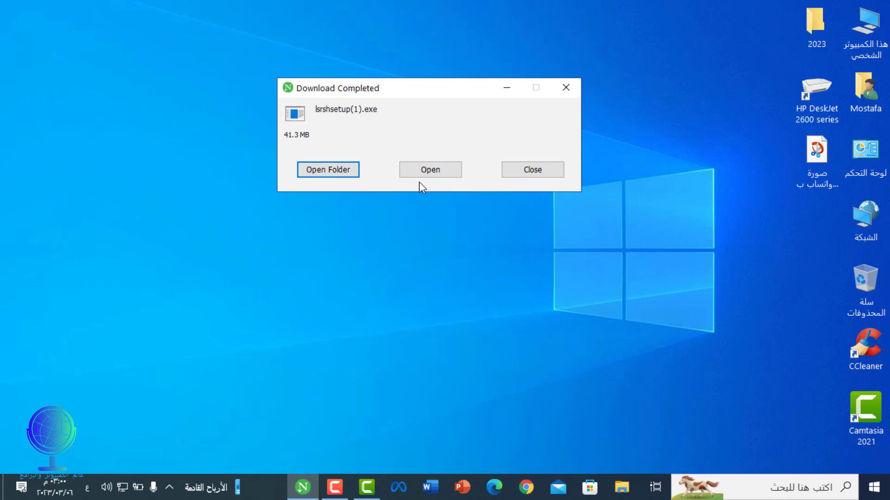
Move the downloaded lsrshsetup(1) installer from the Downloads folder to the desktop
left_click(349, 172)
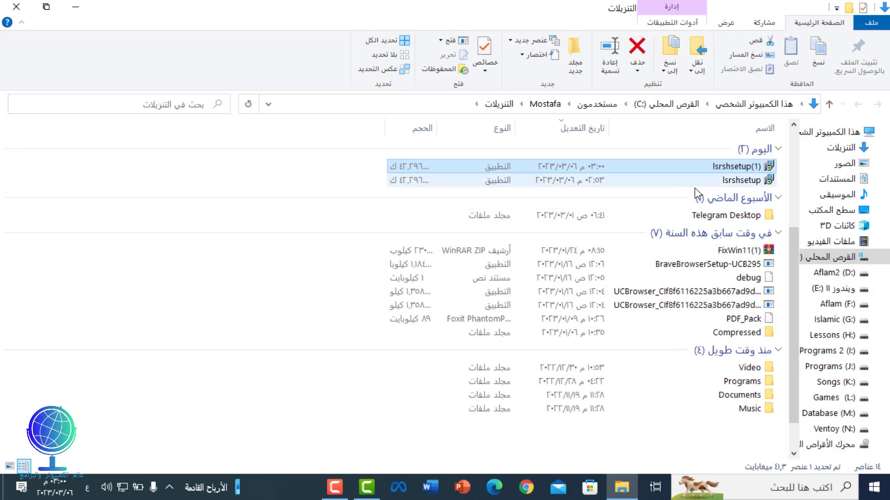
right_click(727, 169)
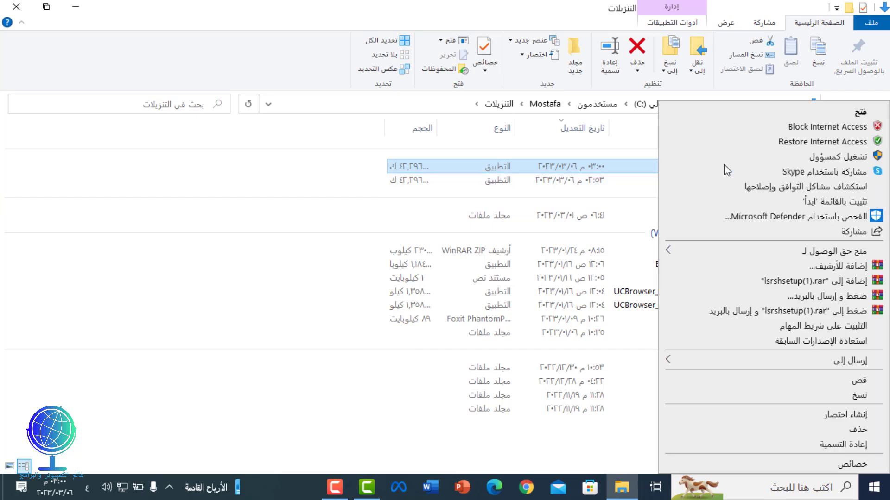
left_click(761, 383)
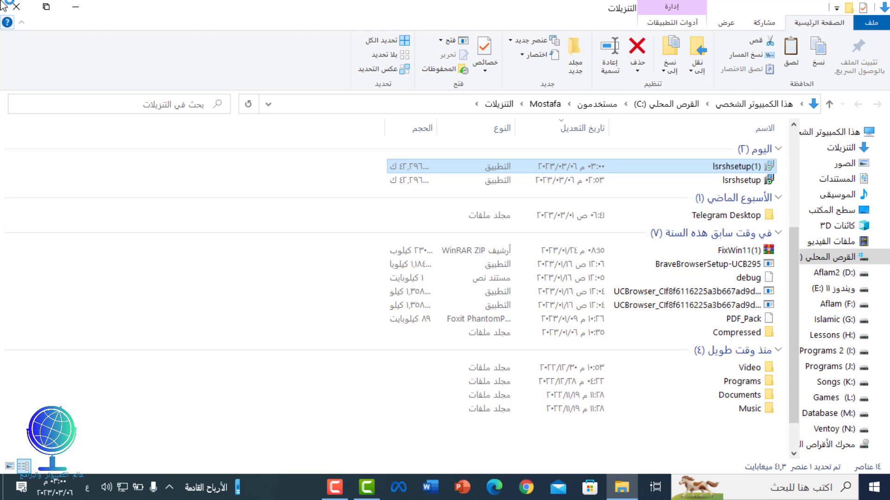
left_click(24, 9)
right_click(423, 105)
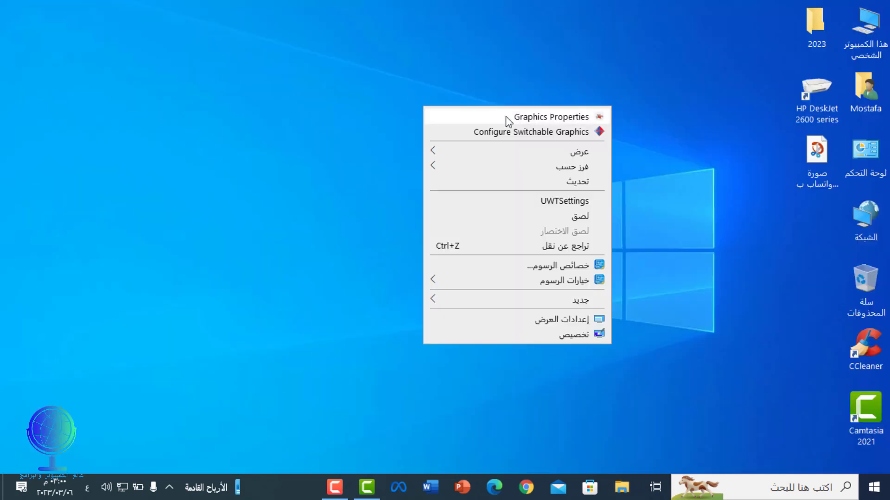
left_click(574, 216)
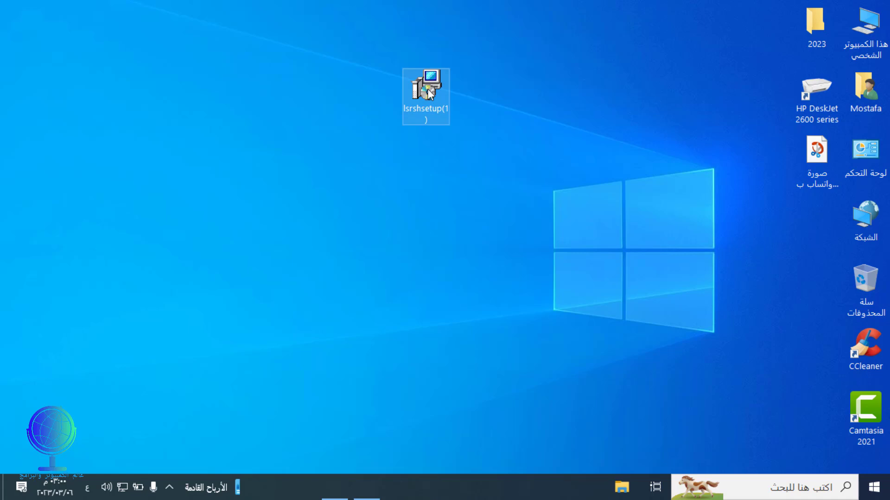
Run the lsrshsetup(1) installer in English and accept the license agreement
mouse_move(427, 89)
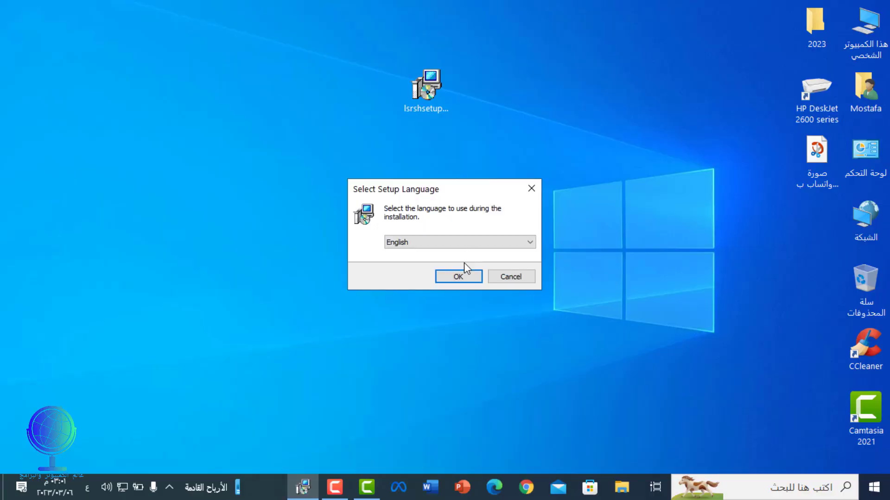
left_click(455, 279)
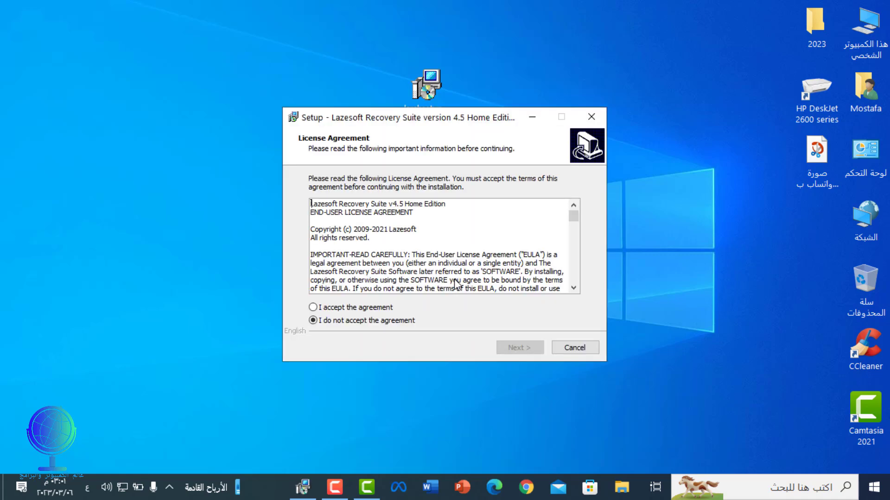
left_click(392, 309)
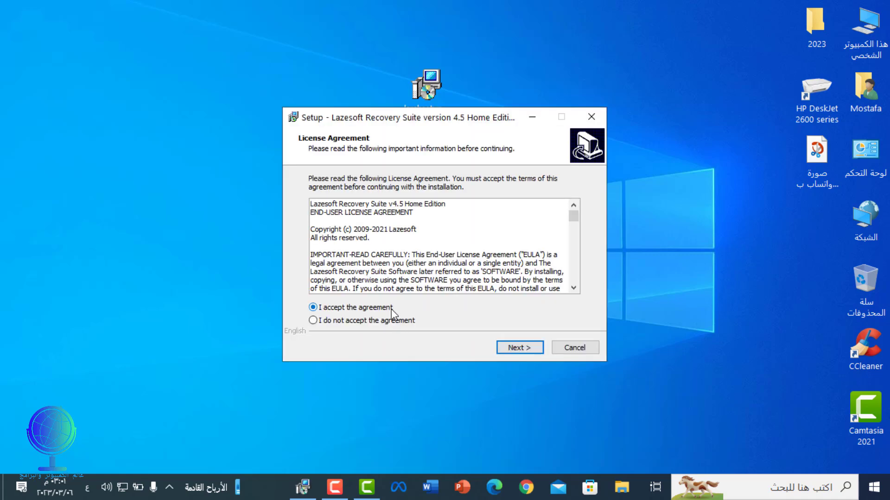
left_click(513, 348)
Install Lazesoft Recovery Suite into the existing default folder with the default Start Menu folder, and launch the application on finishing
left_click(511, 348)
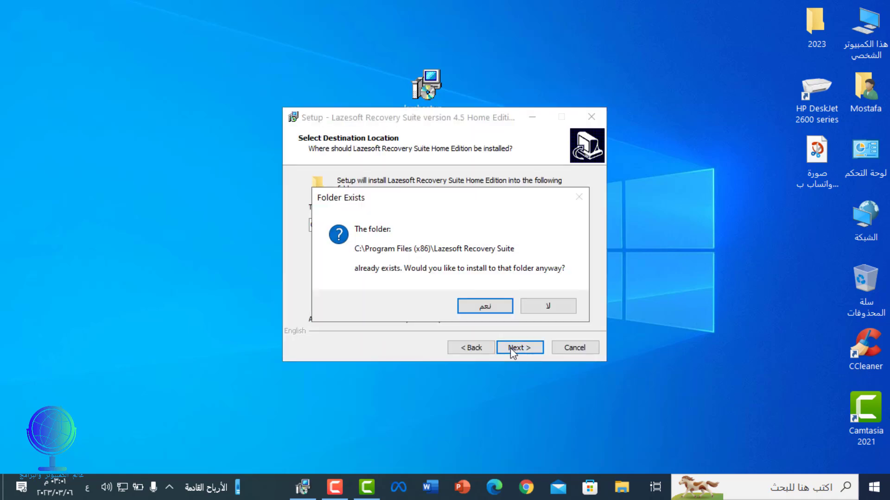
left_click(487, 311)
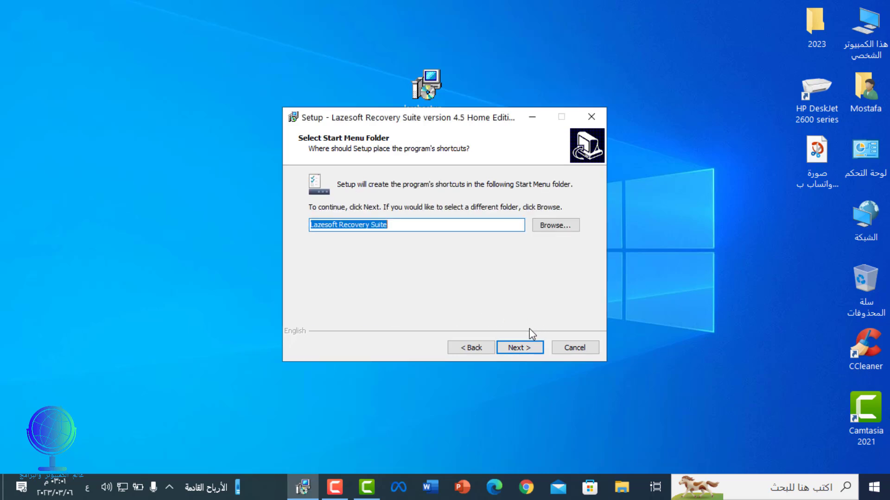
left_click(528, 352)
left_click(527, 351)
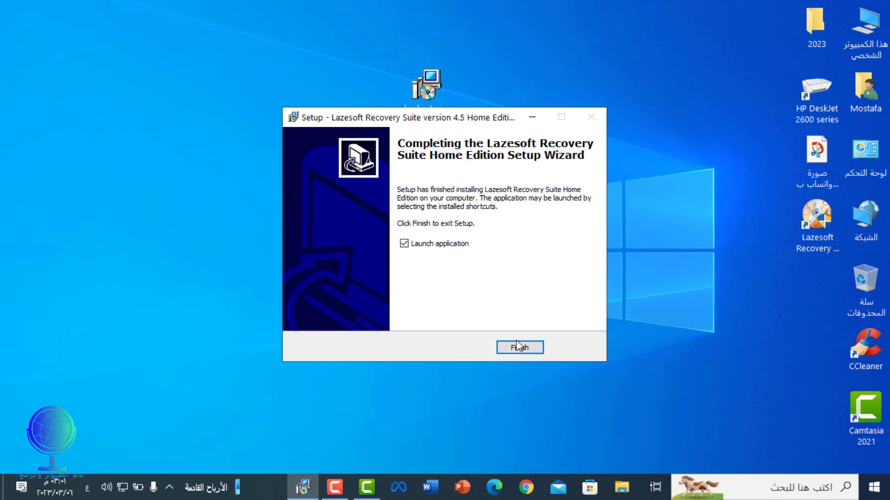
left_click(518, 347)
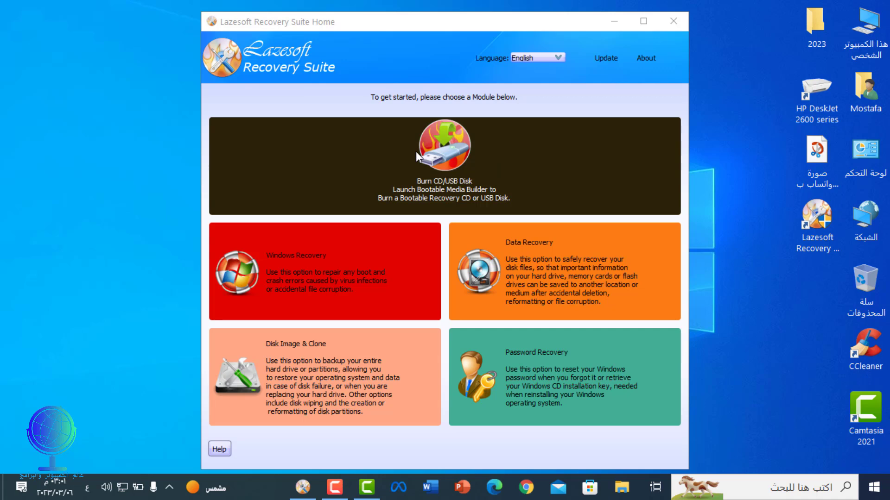
Launch the bootable media builder for a CD/USB disk and set the target computer's Windows version to Windows 10 64 bit
left_click(439, 166)
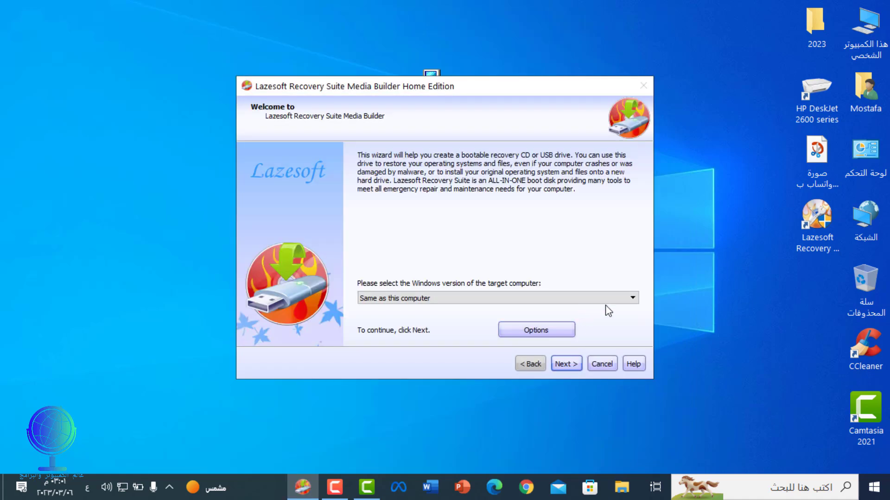
left_click(630, 300)
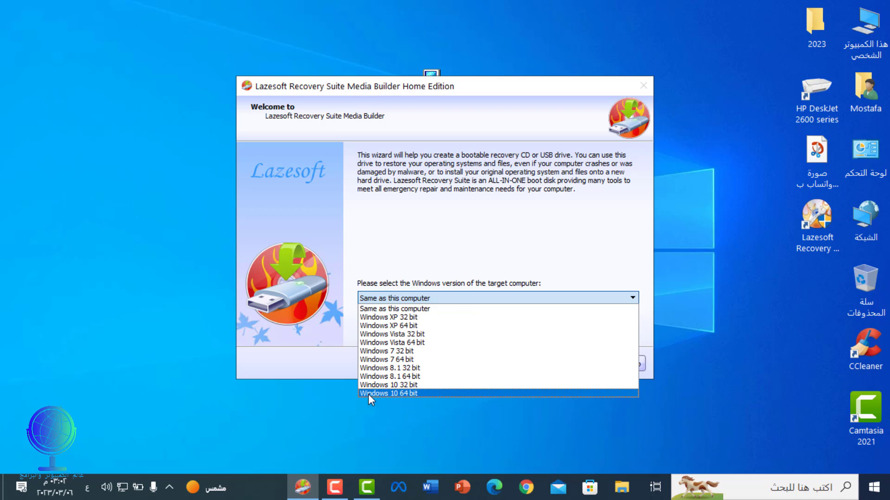
left_click(401, 394)
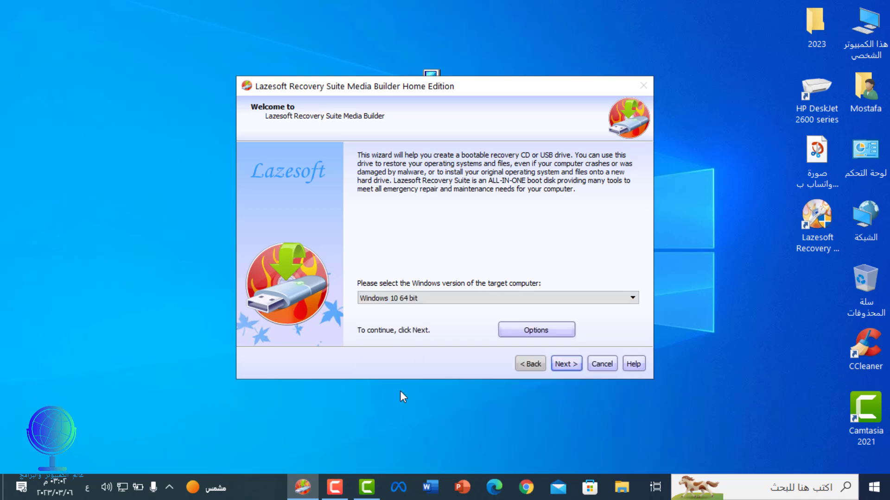
left_click(566, 363)
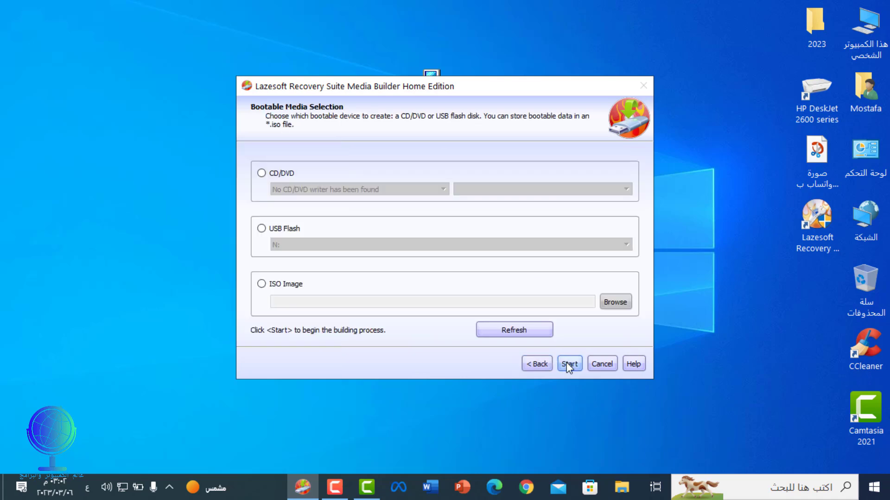
Choose ISO Image as the bootable media and set its output to lsboot.iso on the desktop
left_click(276, 286)
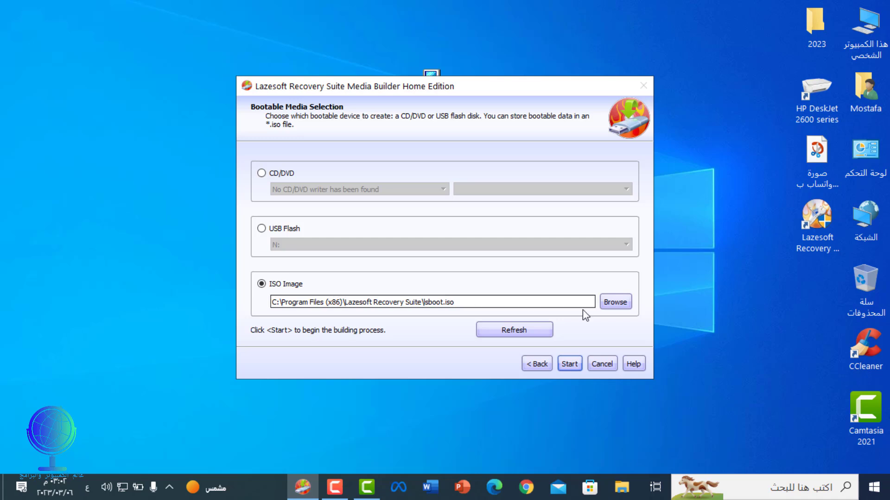
left_click(615, 303)
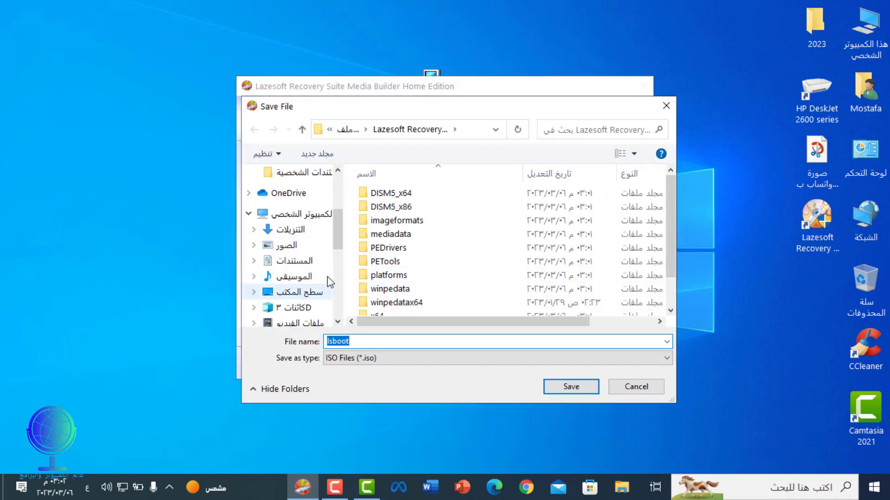
left_click(301, 292)
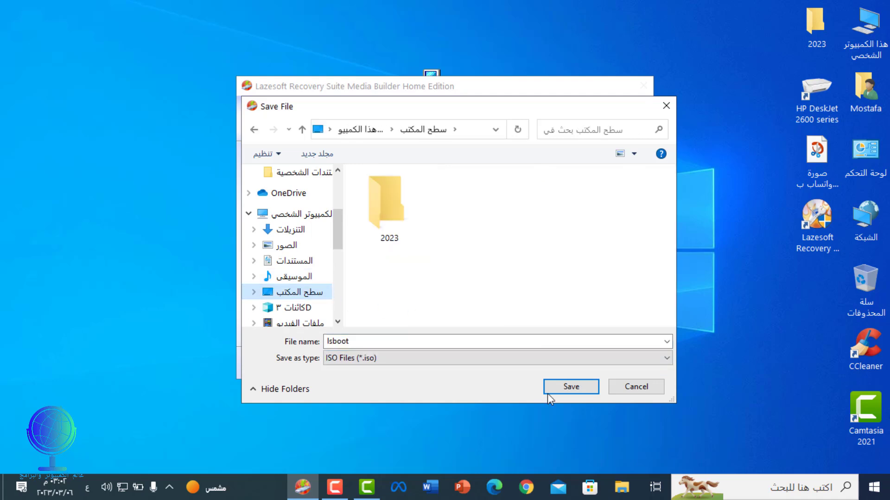
left_click(565, 389)
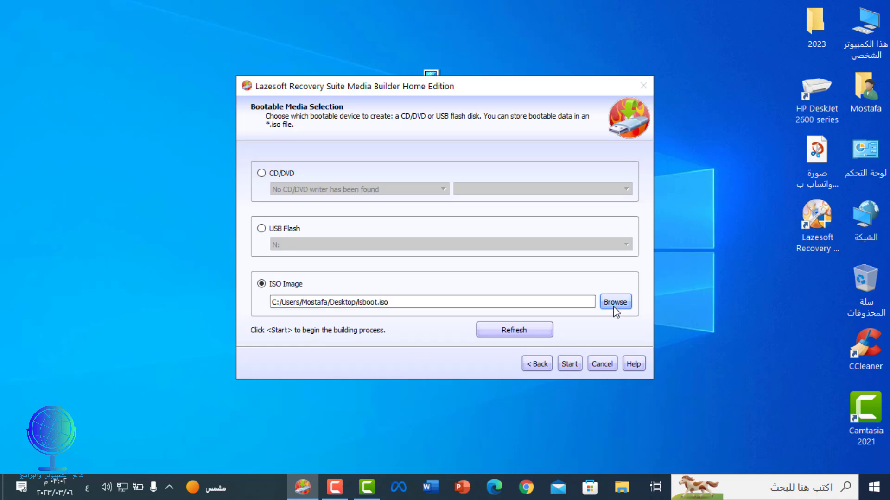
Build the bootable ISO image and dismiss the completion message
left_click(569, 366)
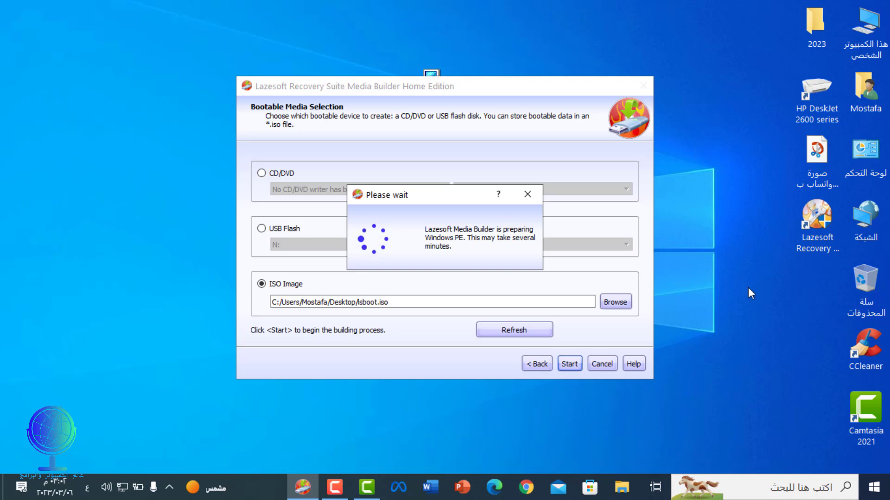
left_click(277, 43)
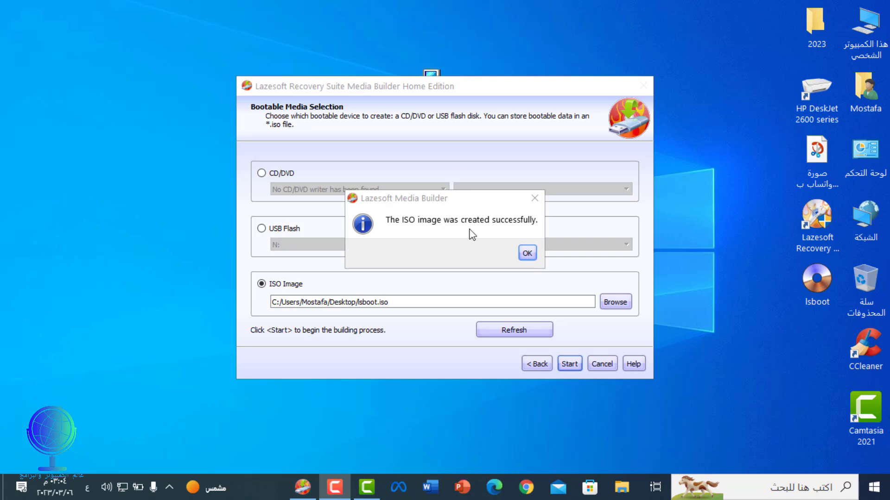
left_click(527, 253)
Close the Media Builder and Lazesoft Recovery Suite, then dismiss Camtasia's import error and minimize Camtasia to return to the desktop
left_click_drag(799, 286, 678, 190)
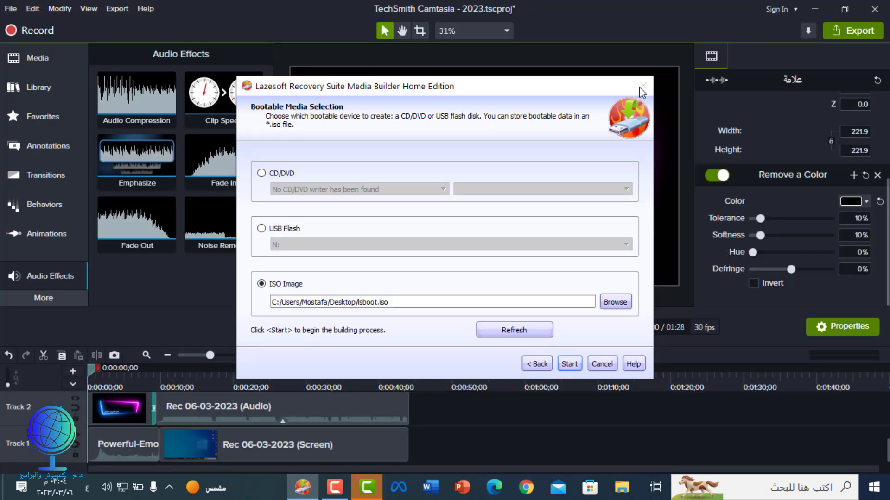
left_click(610, 362)
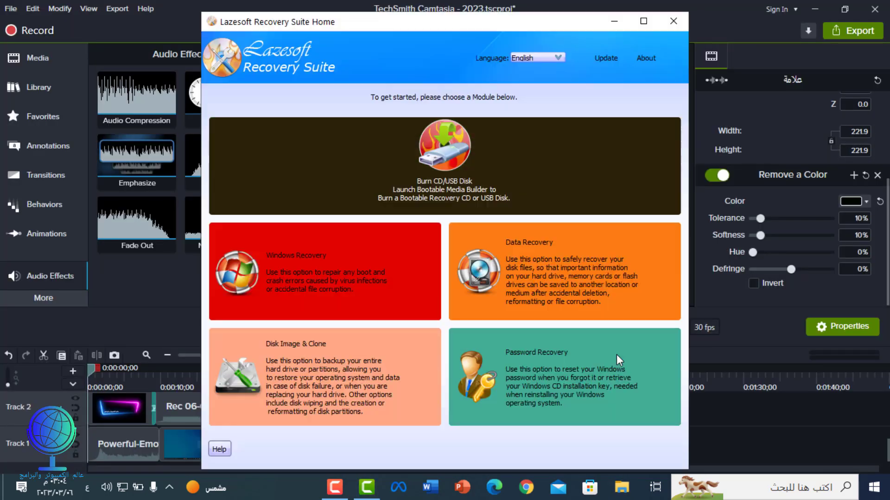
left_click(683, 27)
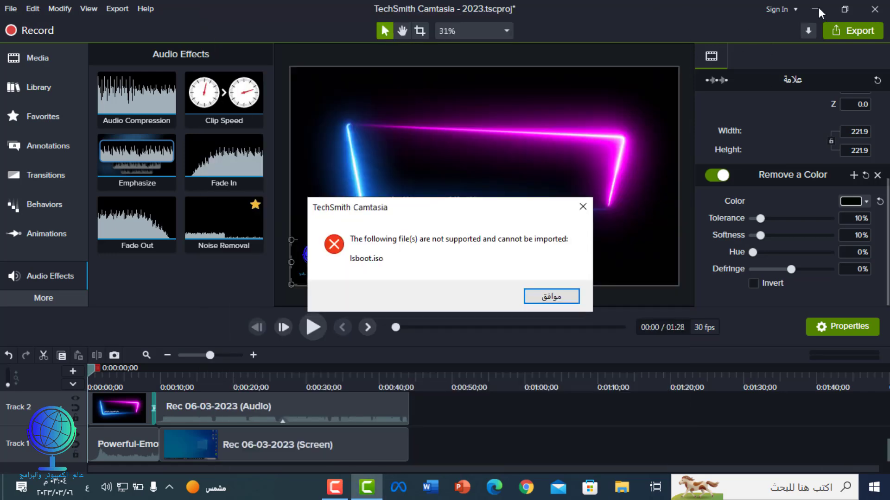
left_click(566, 298)
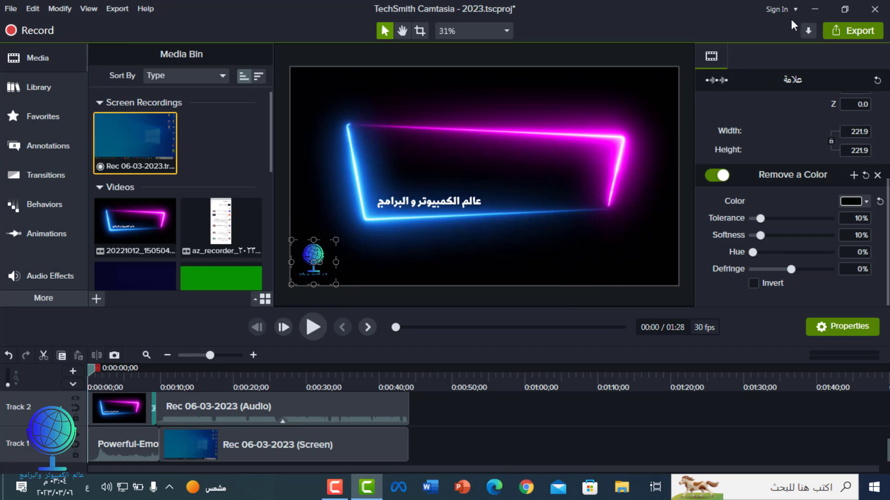
left_click(814, 8)
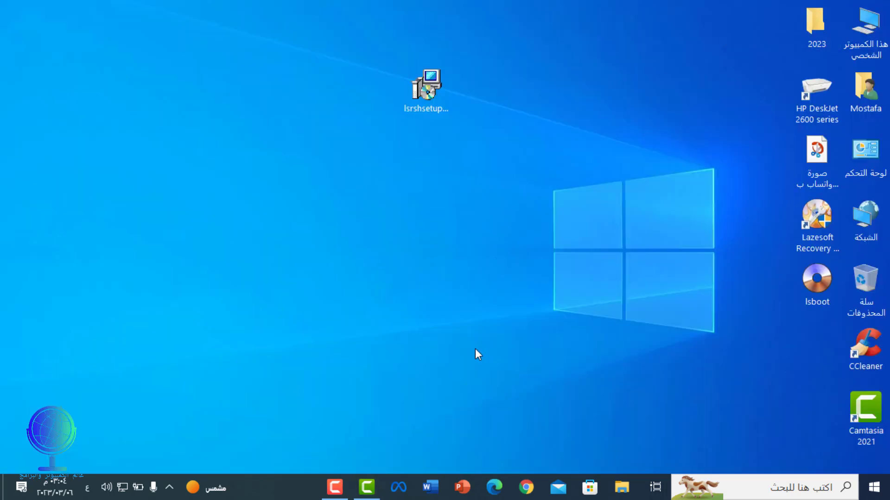
Line up the lsboot image and the lsrshsetup installer on the empty area of the desktop
left_click_drag(815, 278, 319, 170)
left_click_drag(429, 115, 616, 85)
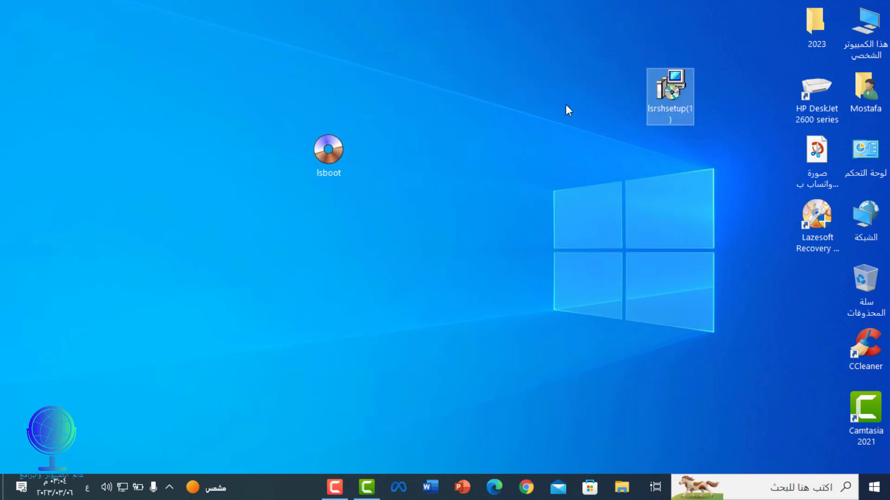
left_click_drag(339, 145, 499, 117)
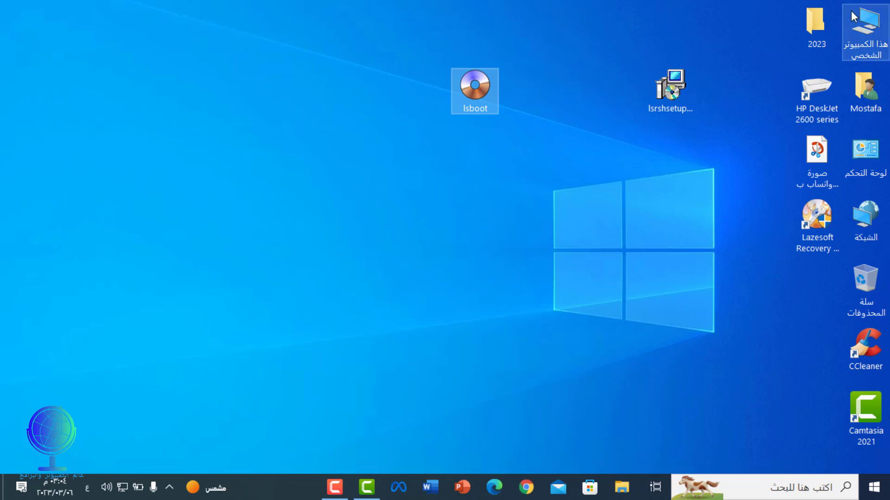
Move rufus-3.17 from the Programs (J:) drive to the desktop
left_click(862, 31)
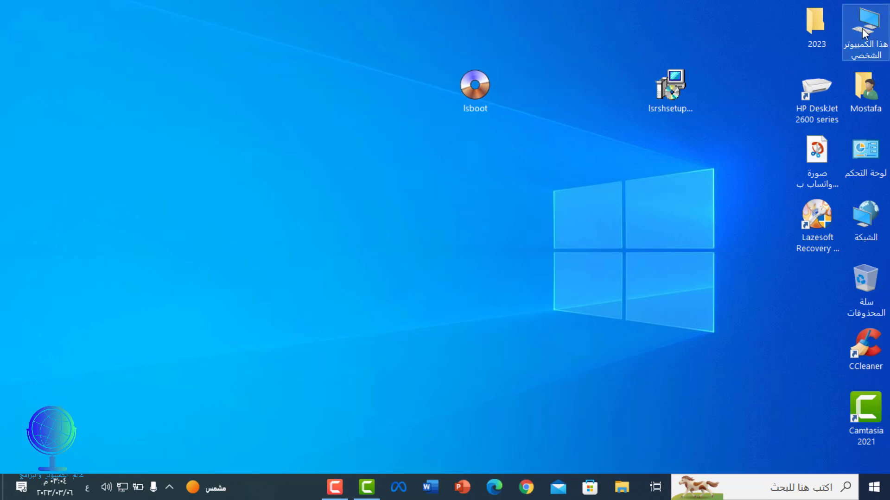
double_click(863, 31)
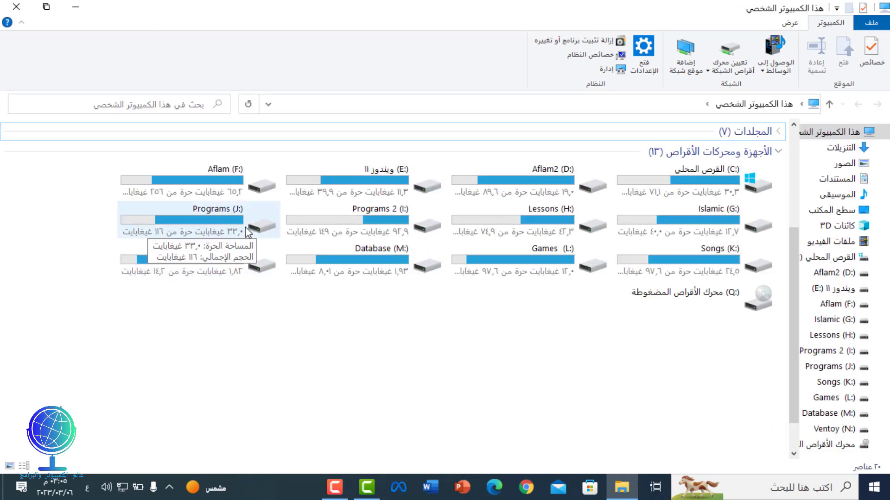
double_click(248, 230)
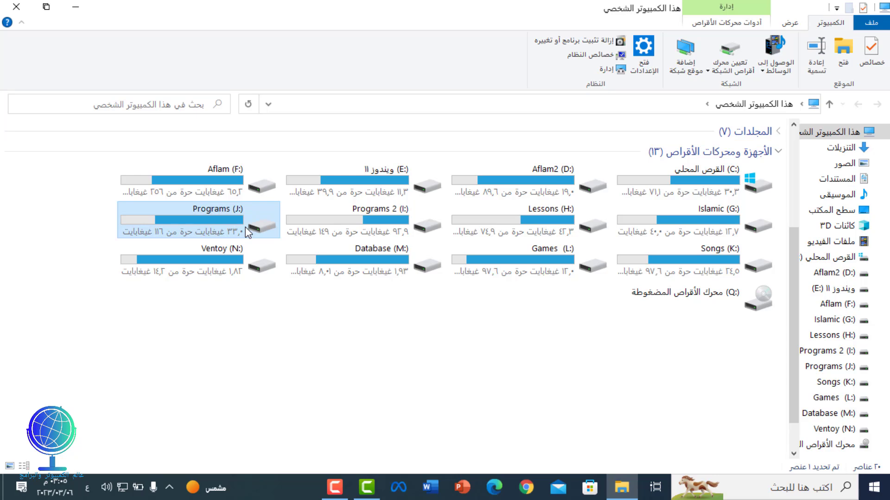
scroll(306, 259, "down", 5)
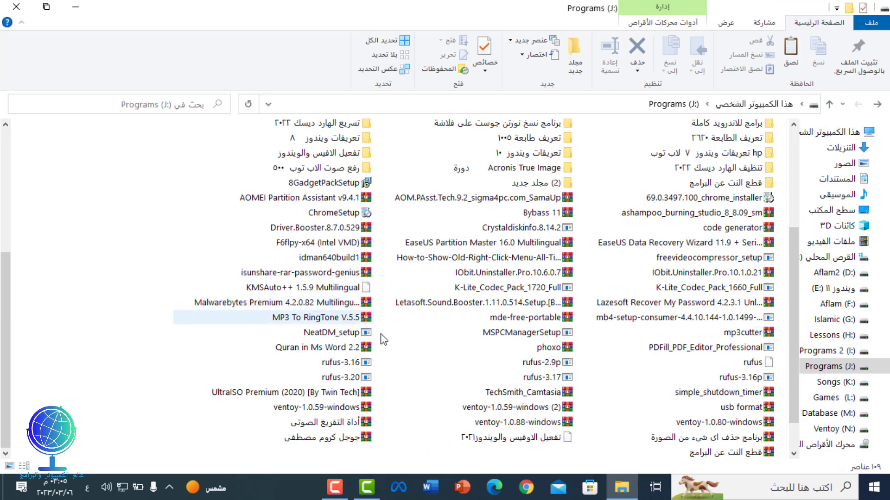
left_click(549, 378)
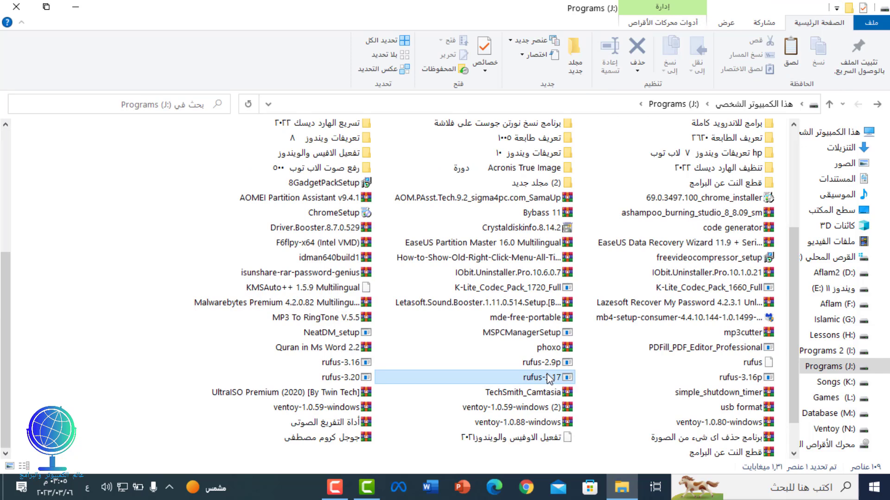
right_click(549, 378)
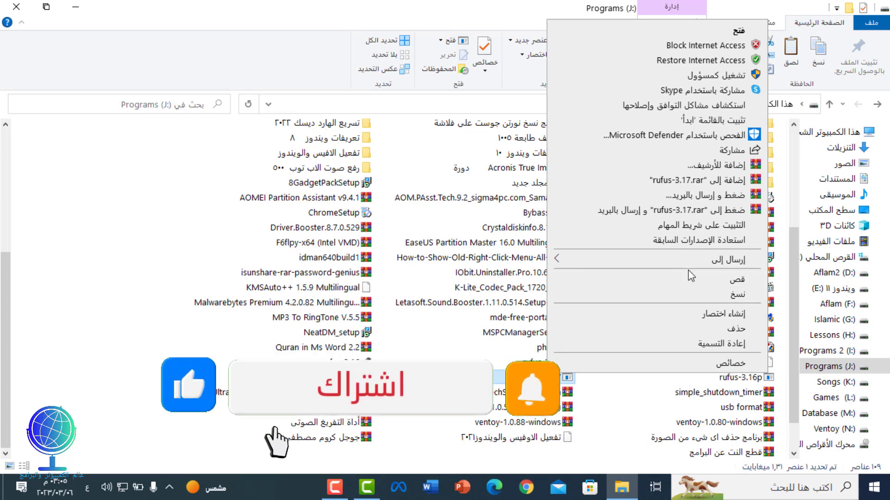
left_click(691, 278)
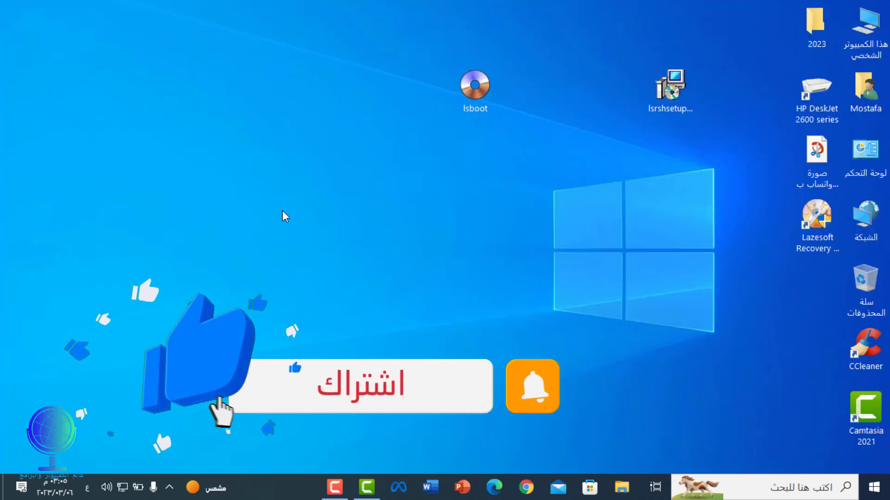
right_click(280, 137)
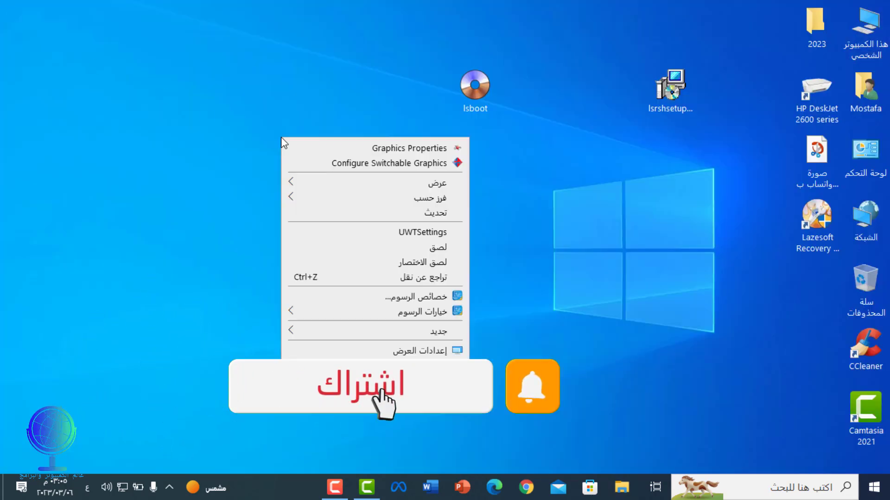
left_click(438, 251)
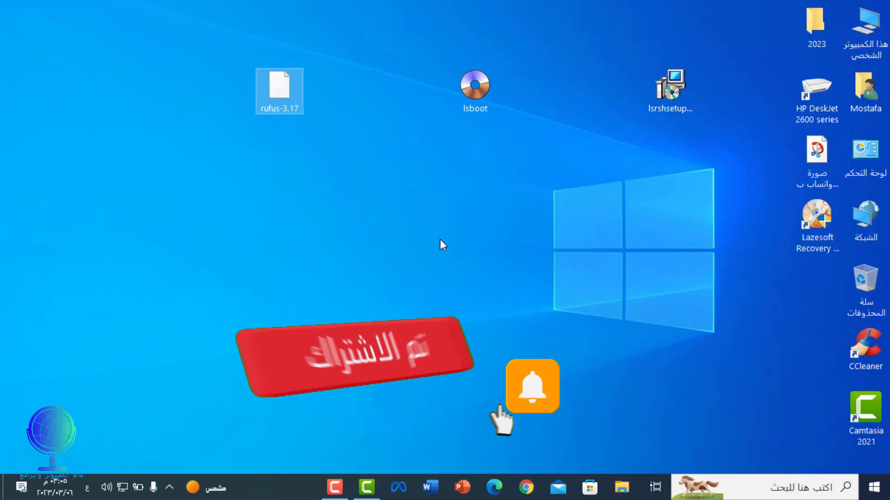
Launch Rufus 3.17 and load lsboot.iso from the desktop as the boot image
double_click(270, 93)
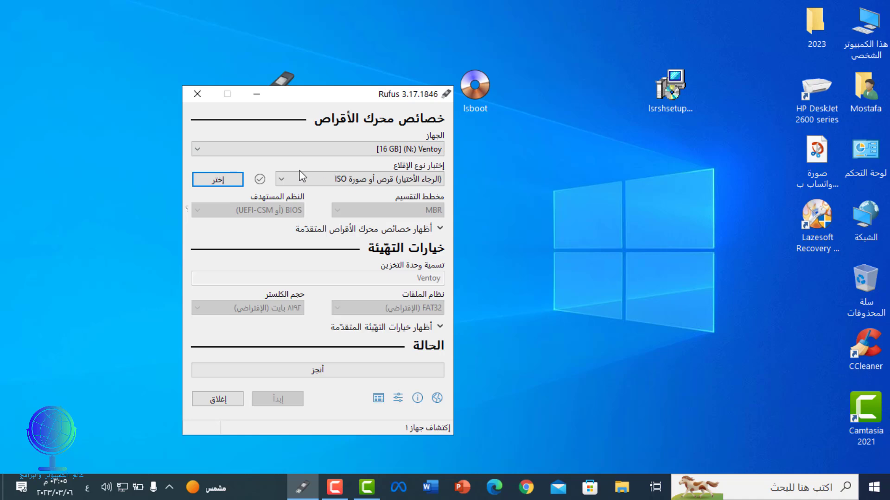
left_click(231, 181)
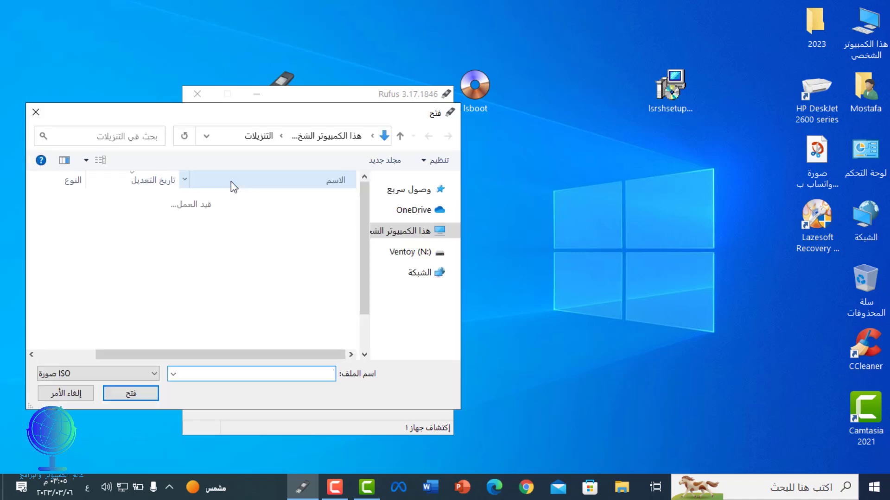
left_click(408, 262)
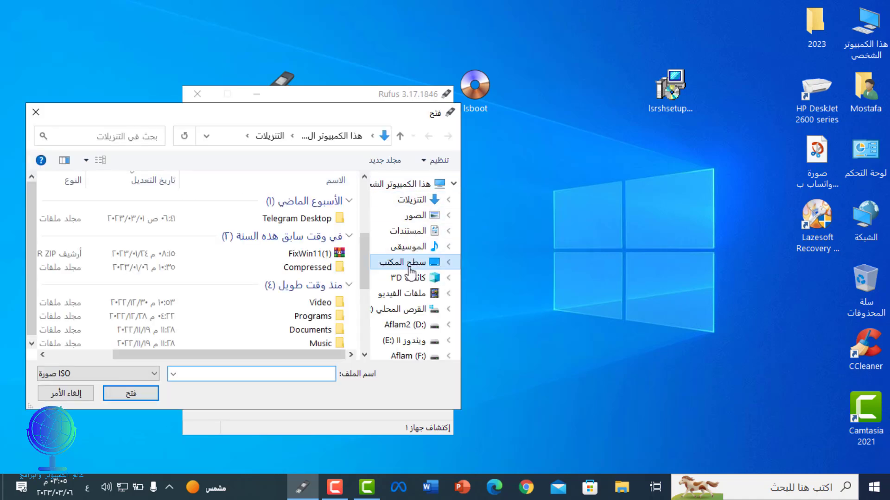
left_click(241, 220)
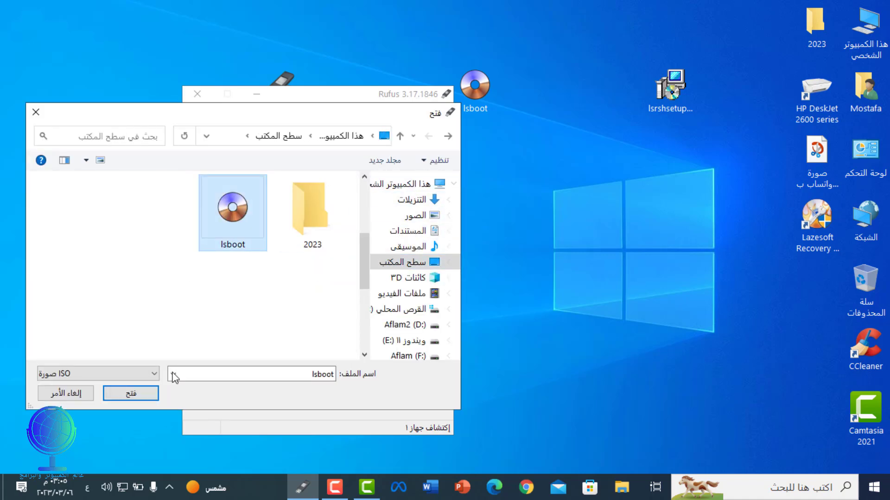
left_click(154, 391)
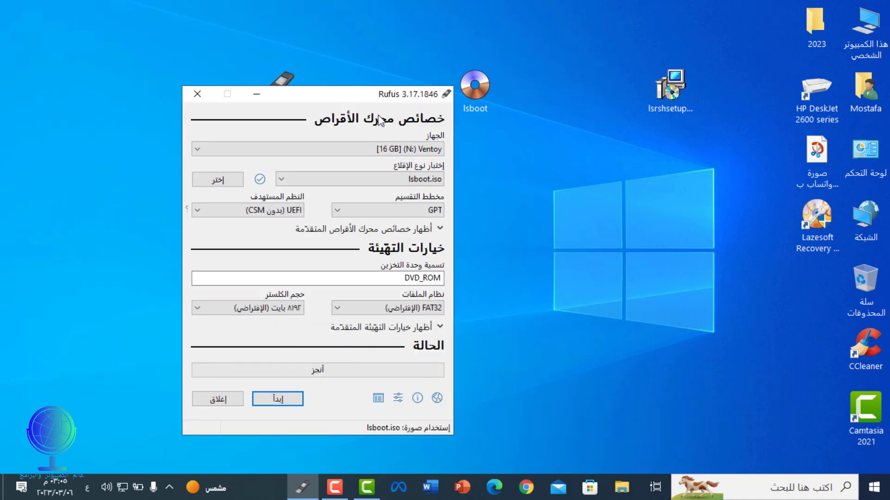
left_click_drag(381, 95, 497, 111)
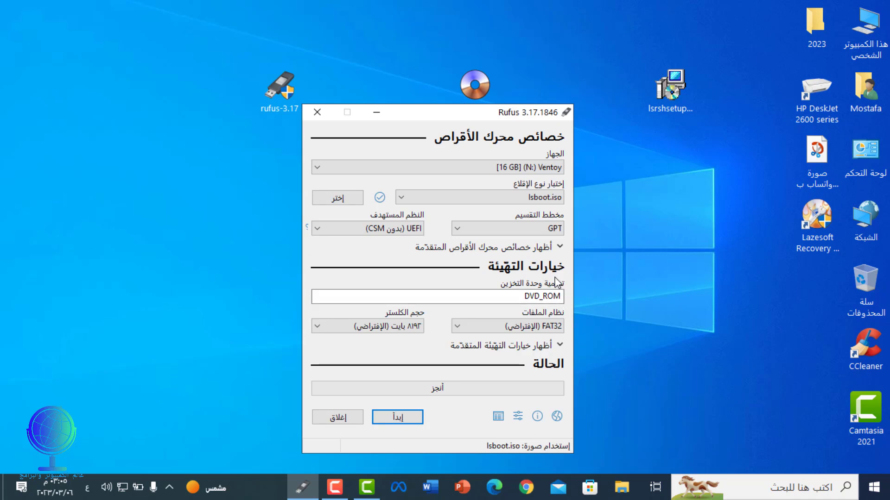
Try the MBR partition scheme and set it back to GPT
left_click(539, 229)
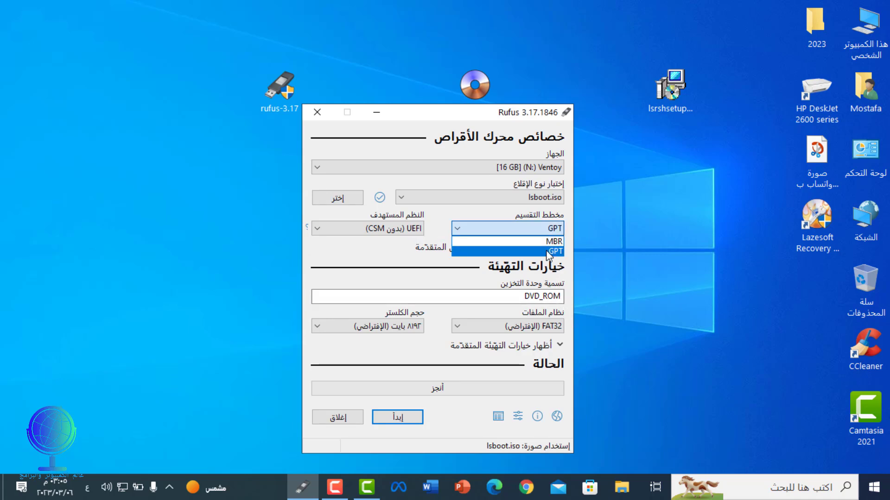
left_click(546, 250)
left_click(549, 229)
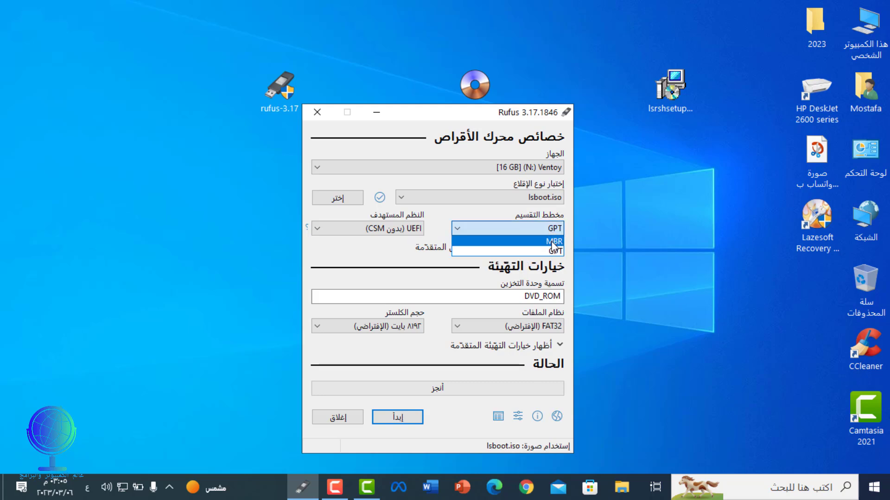
left_click(553, 242)
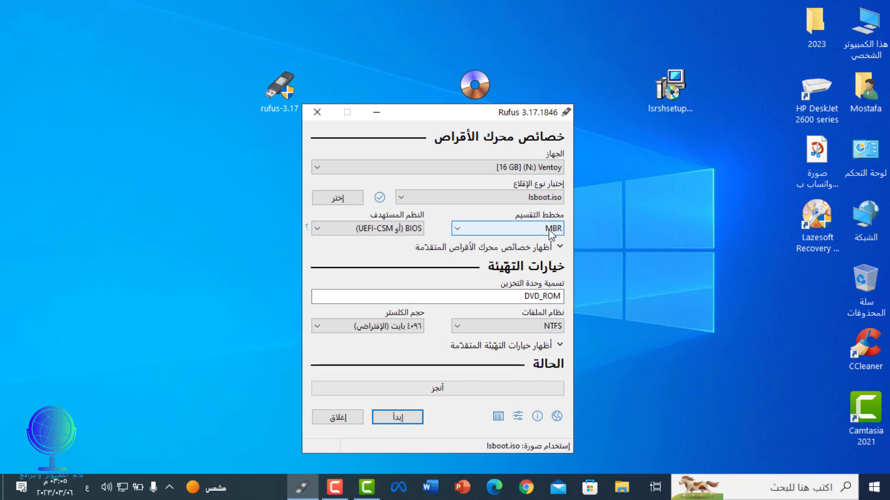
left_click(551, 232)
left_click(550, 250)
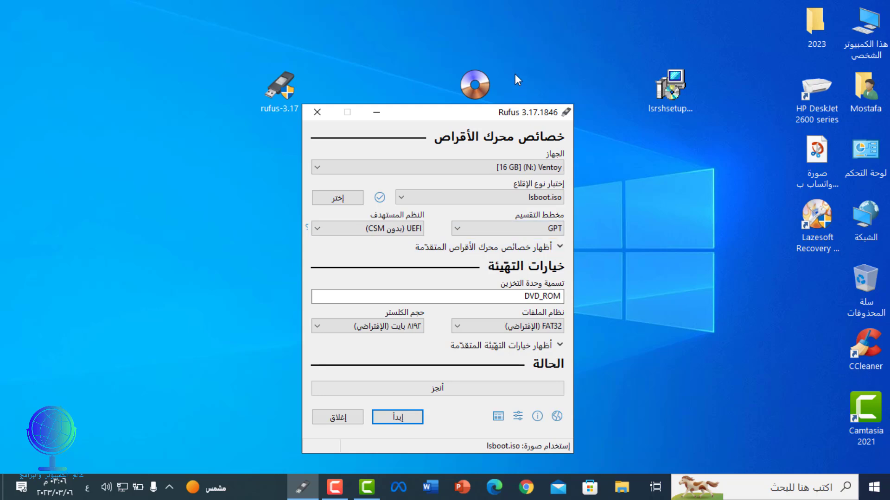
left_click_drag(512, 114, 380, 92)
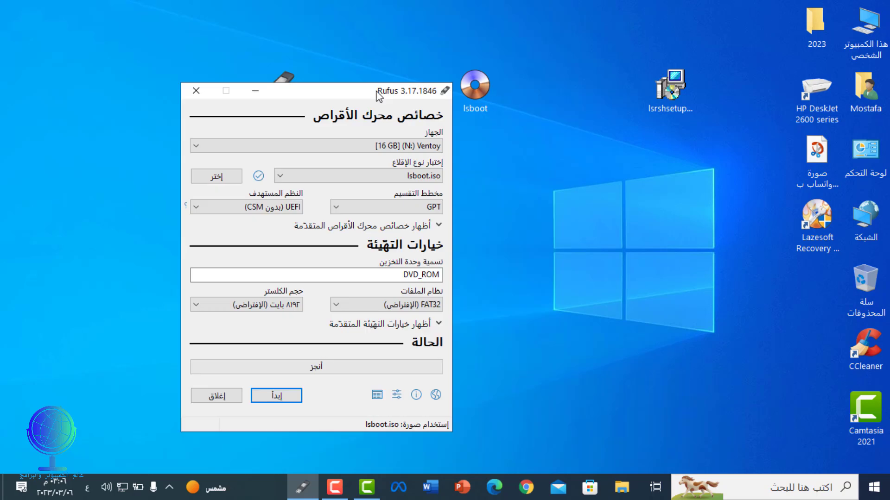
left_click(414, 206)
left_click(413, 206)
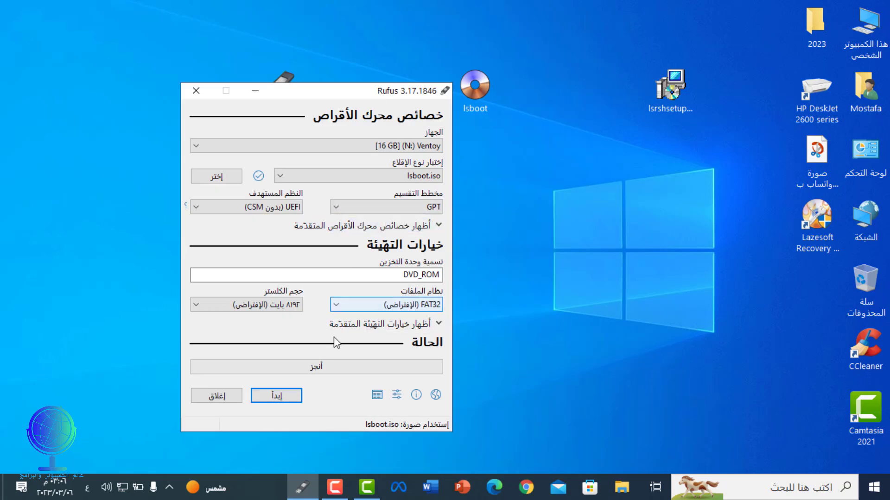
Write lsboot.iso to the 16 GB Ventoy (N:) drive in ISO image mode, accepting the loss of all its data, and close Rufus
left_click(286, 397)
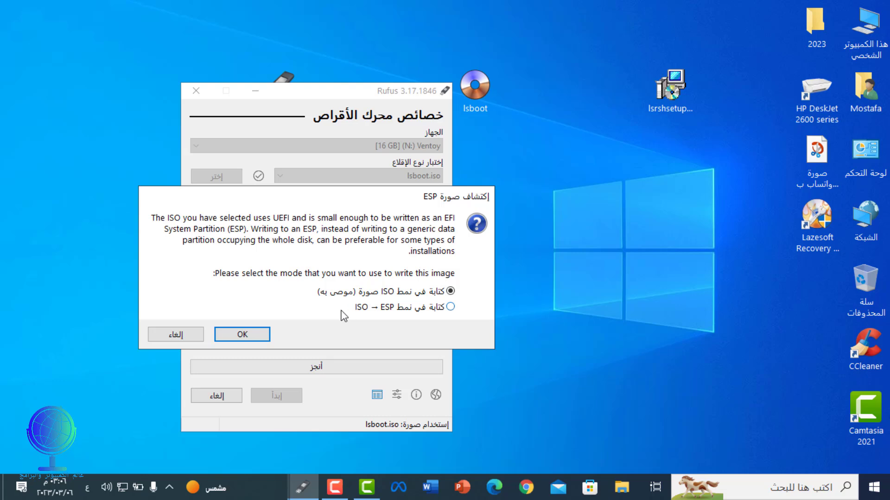
left_click(260, 336)
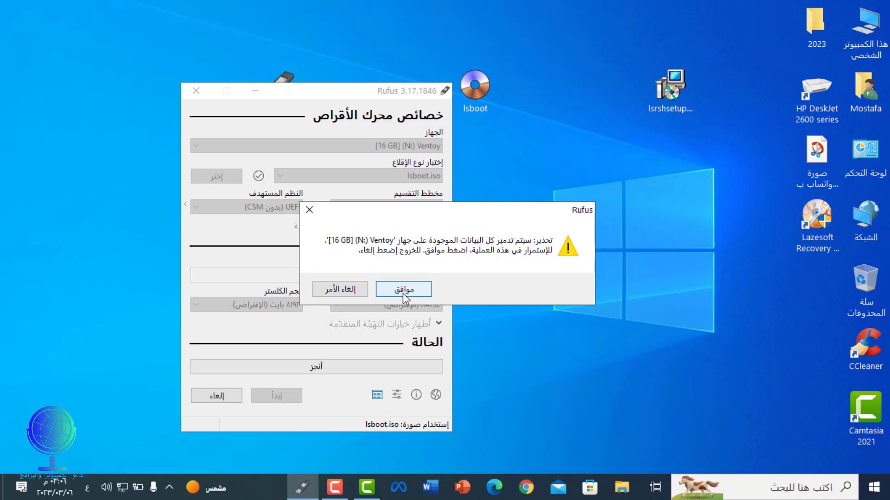
left_click(403, 293)
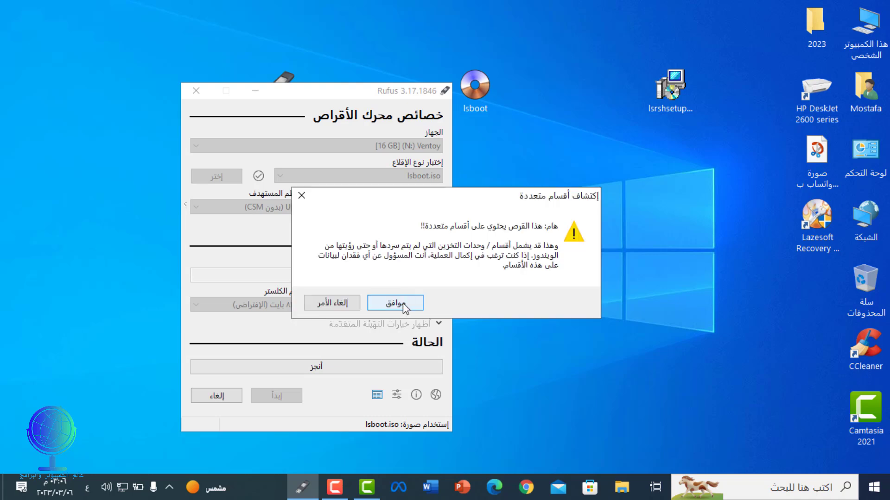
left_click(403, 303)
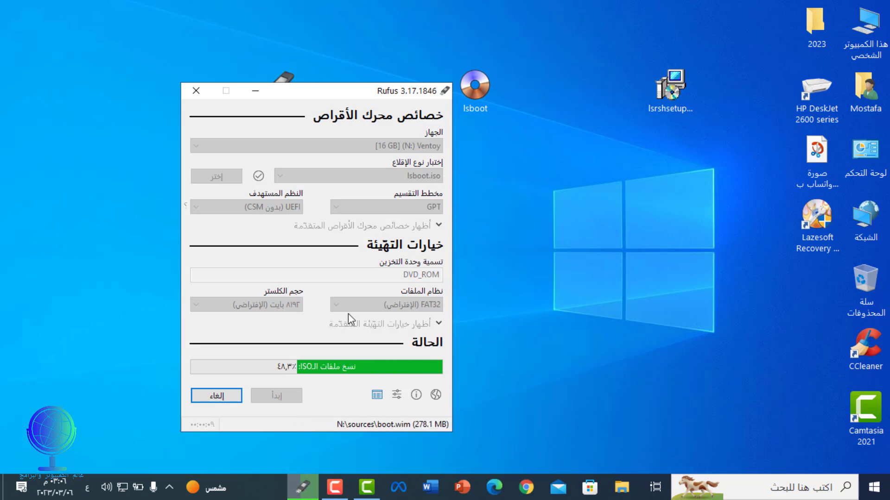
left_click_drag(371, 95, 463, 90)
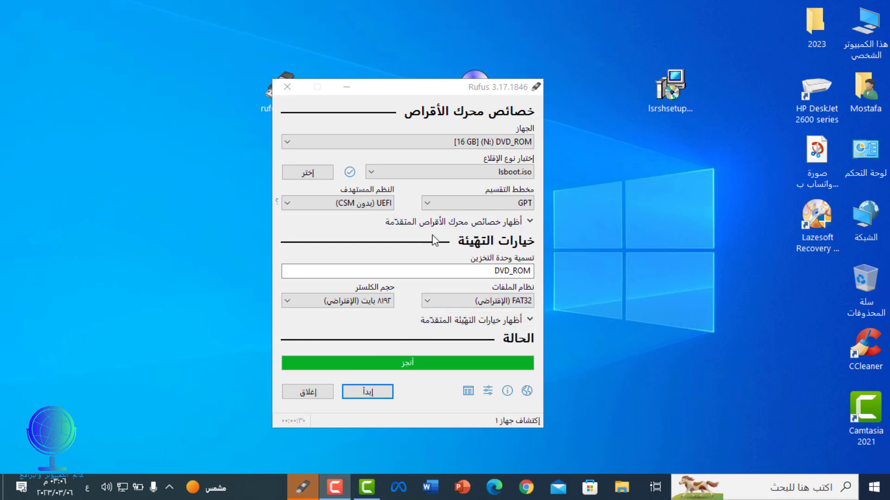
left_click(313, 396)
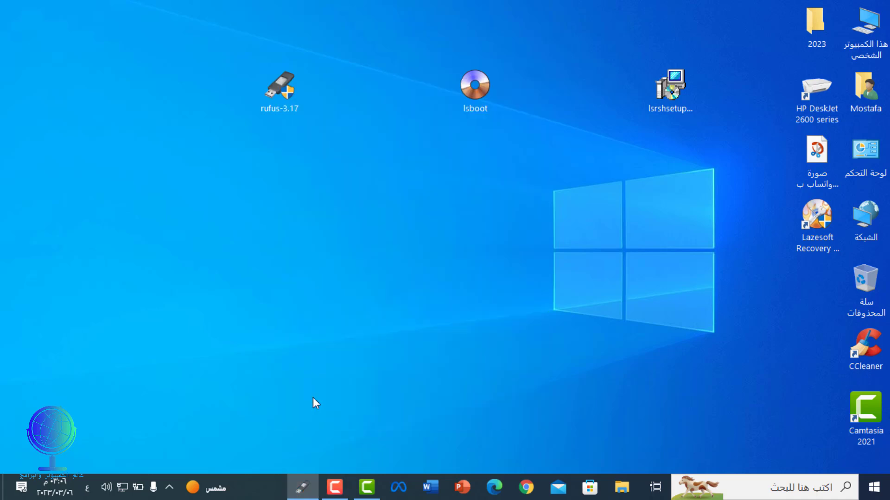